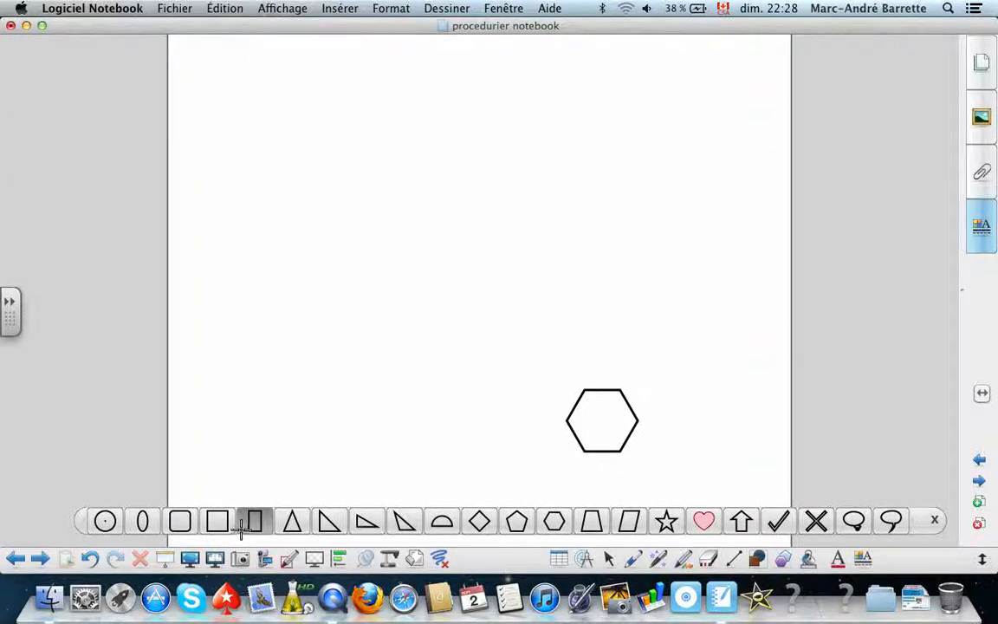
# Draw a wide rectangle in the page's upper-left area and fill it with solid dark red.
pyautogui.click(254, 521)
pyautogui.moveTo(233, 133); pyautogui.dragTo(422, 196)
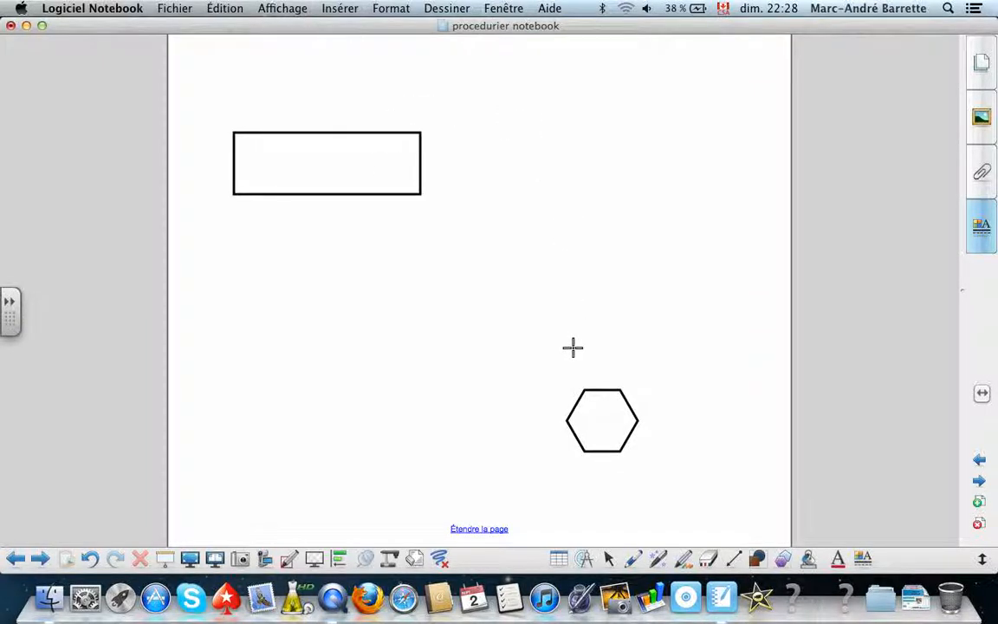
pyautogui.click(808, 560)
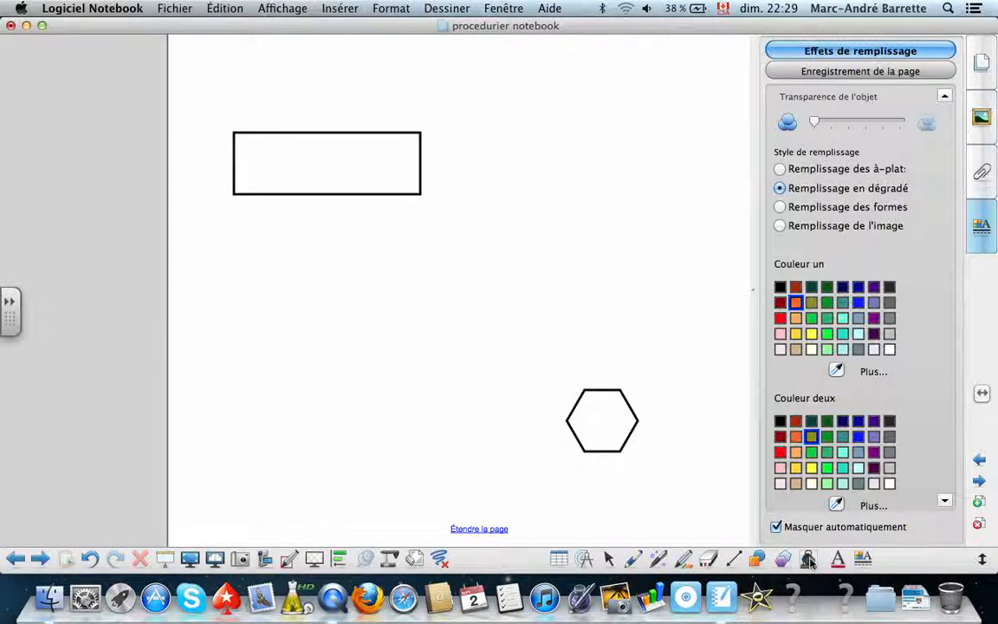
pyautogui.click(780, 169)
pyautogui.click(781, 274)
pyautogui.click(407, 163)
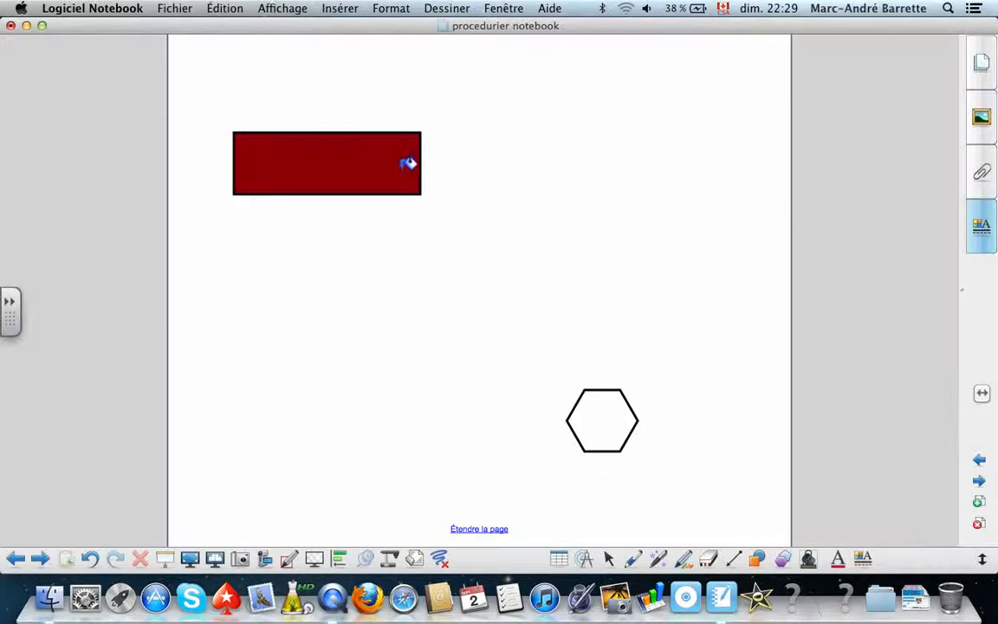
# Fill the rectangle with a gradient from dark red to green.
pyautogui.click(809, 558)
pyautogui.click(780, 189)
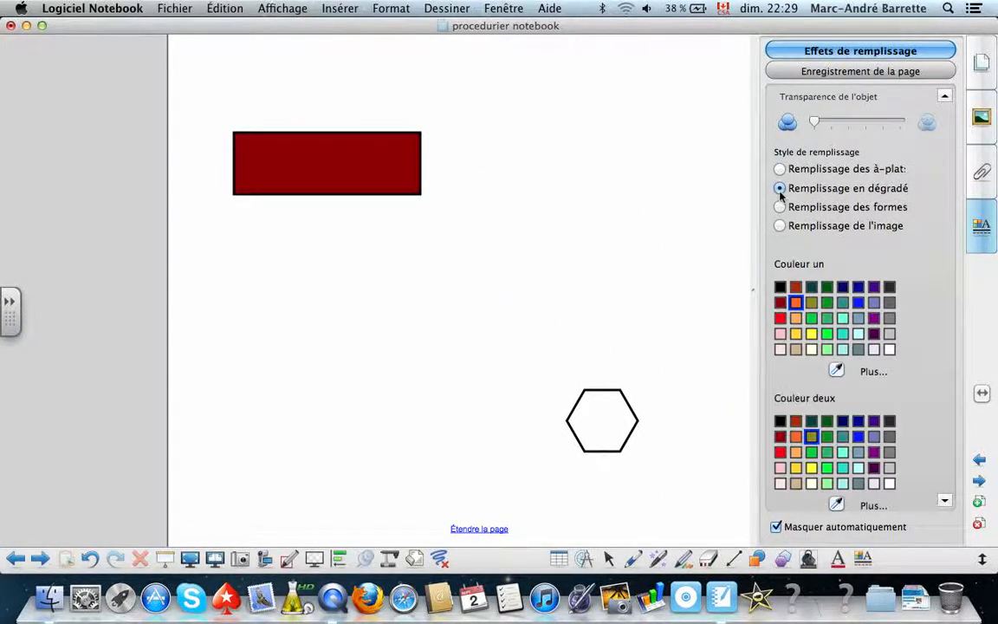
pyautogui.click(780, 302)
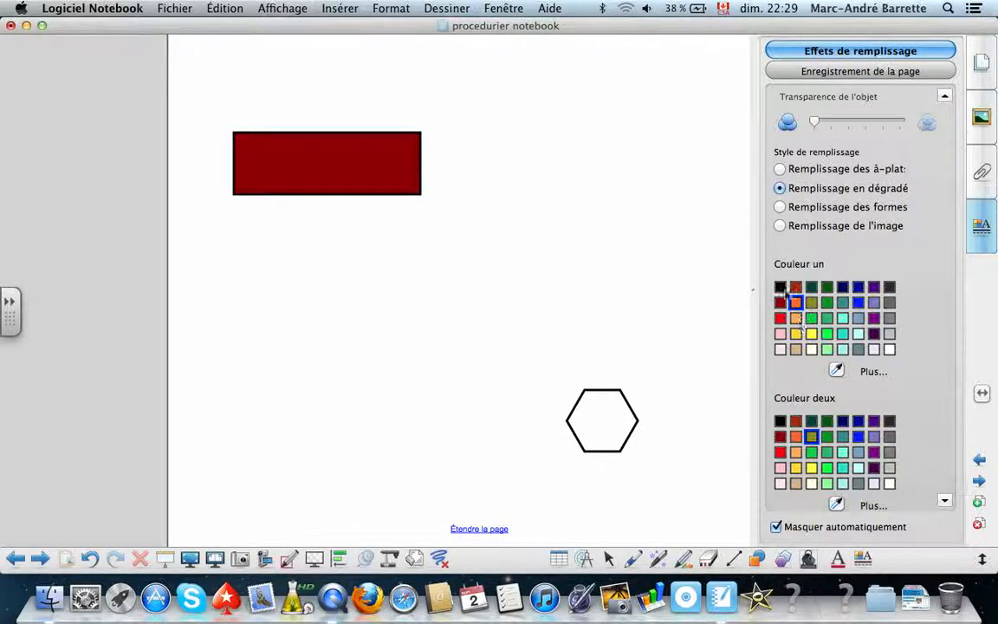
pyautogui.click(827, 437)
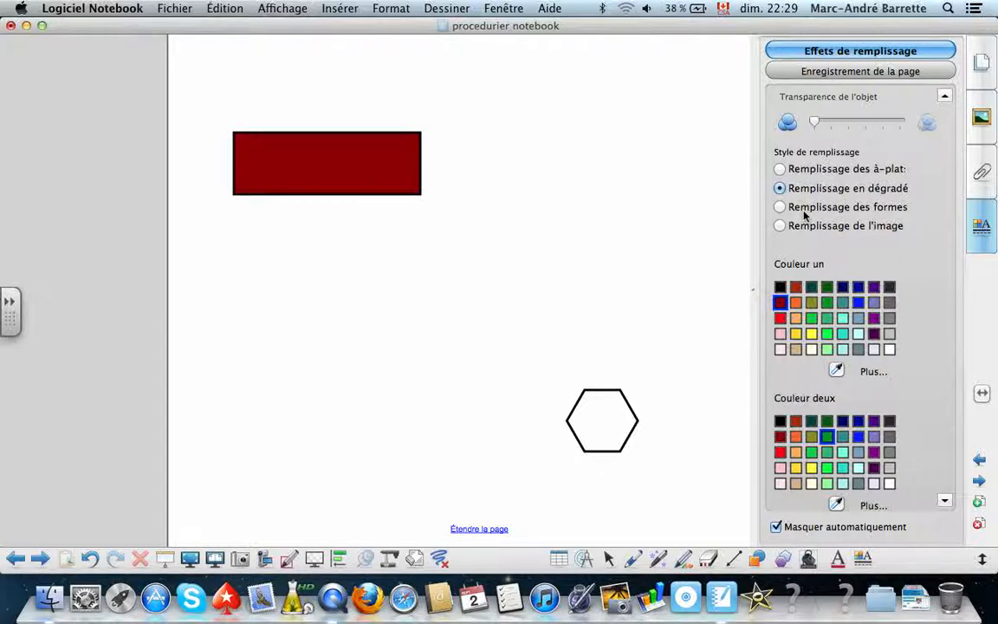
pyautogui.click(358, 168)
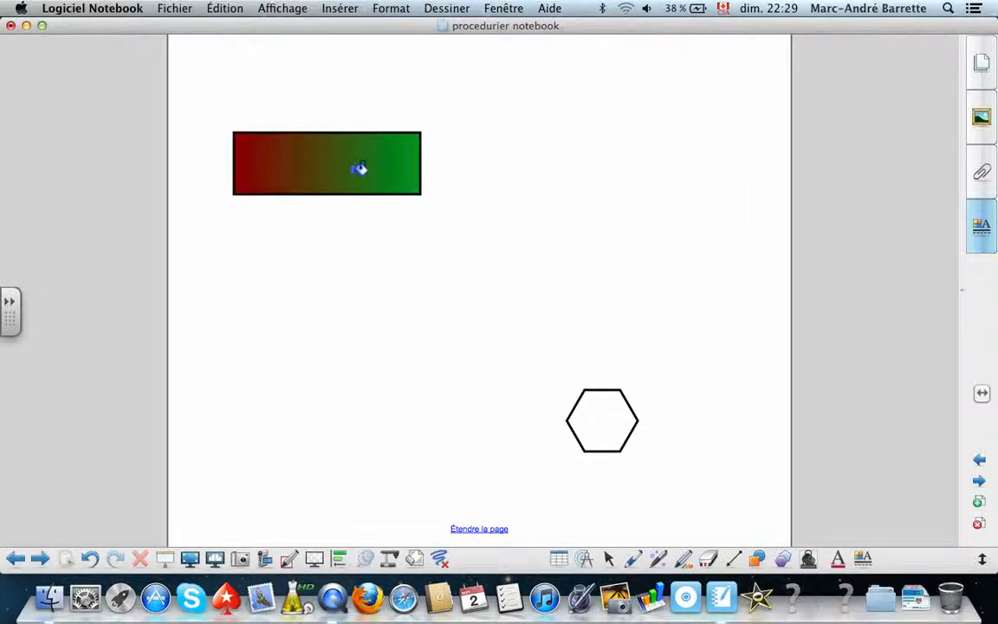
# Draw a diagonal line with the thick red line preset below the rectangle.
pyautogui.click(813, 562)
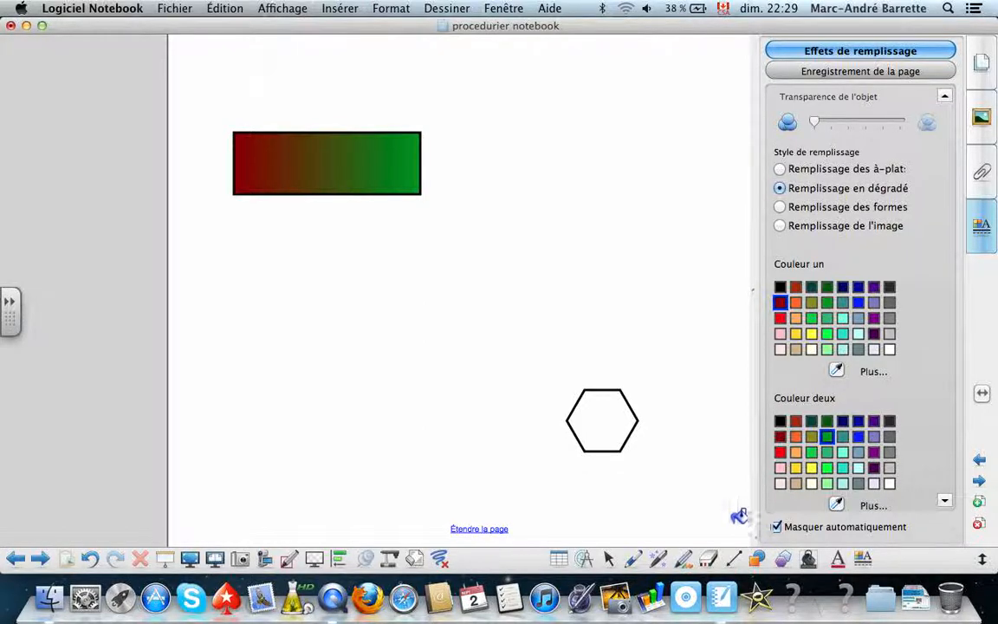
pyautogui.click(734, 563)
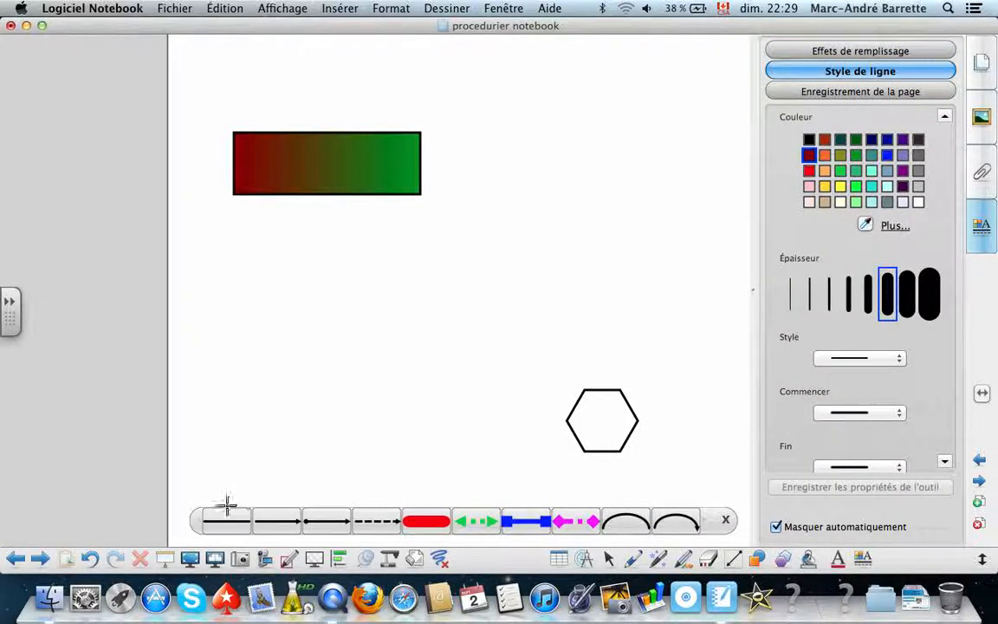
pyautogui.click(425, 520)
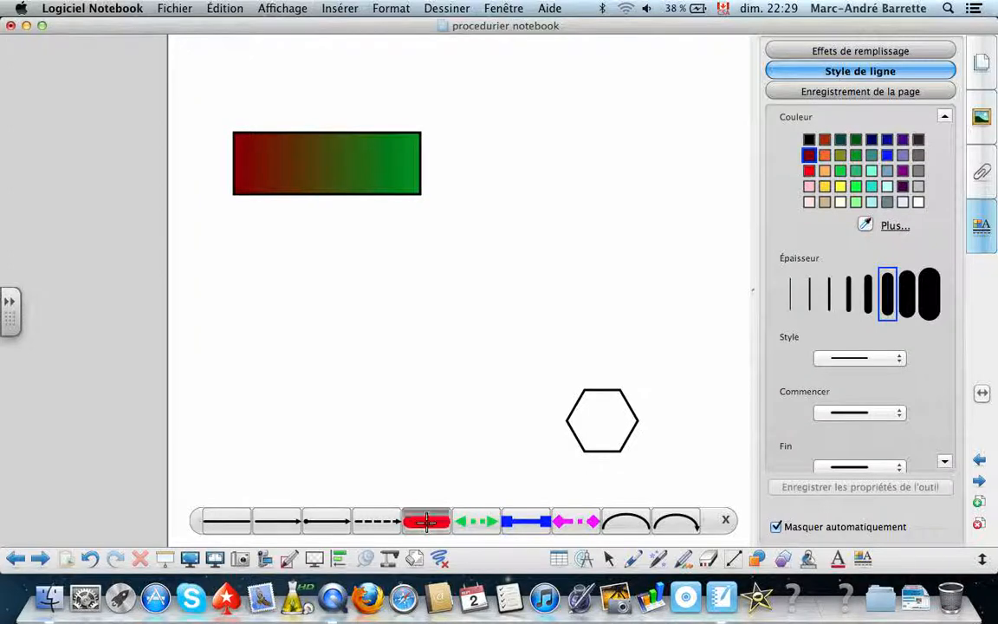
pyautogui.moveTo(294, 397); pyautogui.dragTo(406, 308)
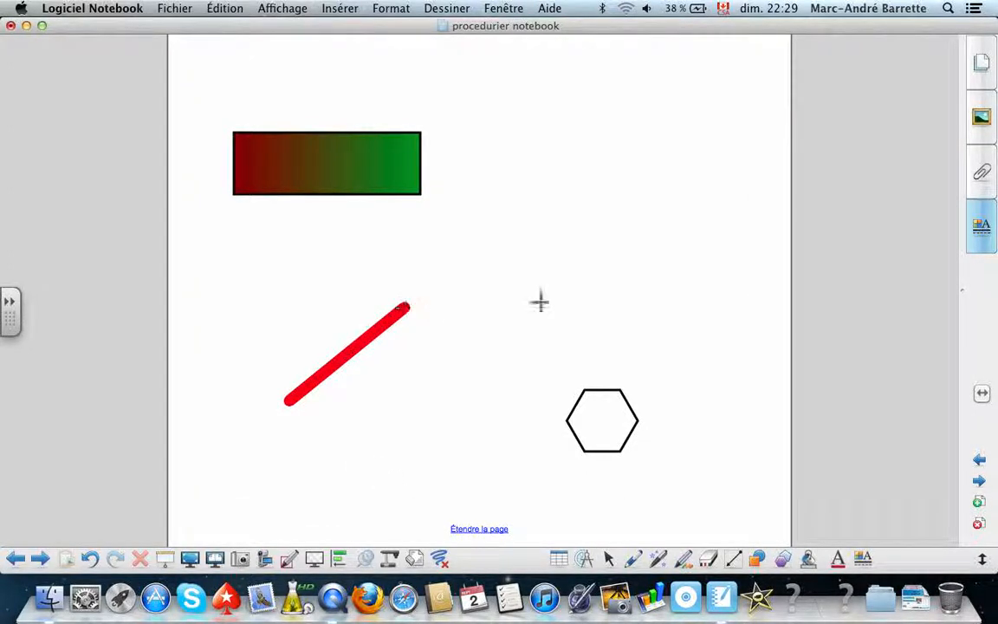
# Draw a diagonal line above the hexagon from the plain black preset, recoloured dark teal with the fifth thickness option.
pyautogui.click(734, 558)
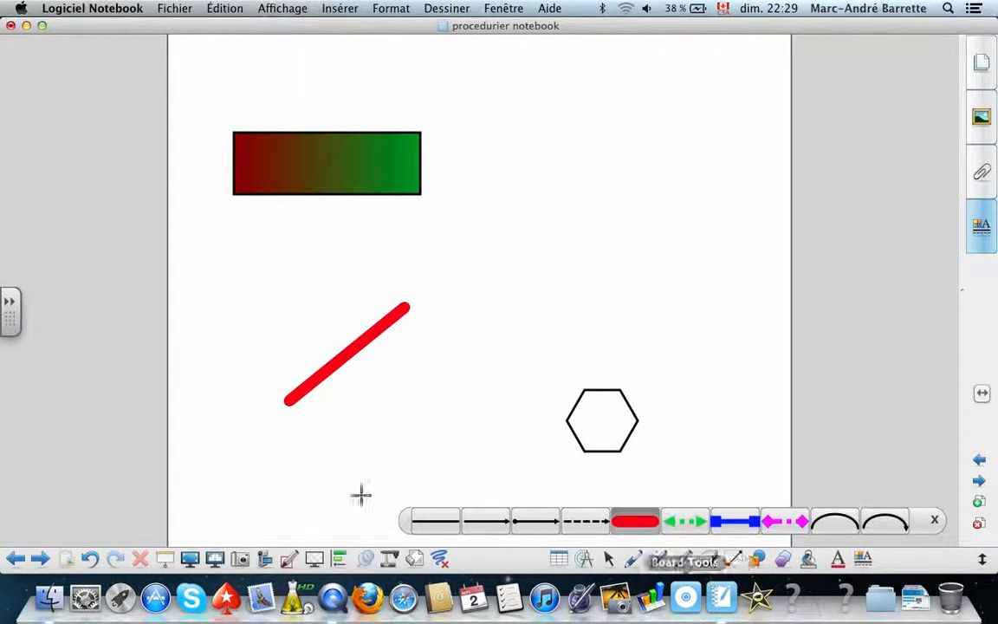
pyautogui.click(431, 519)
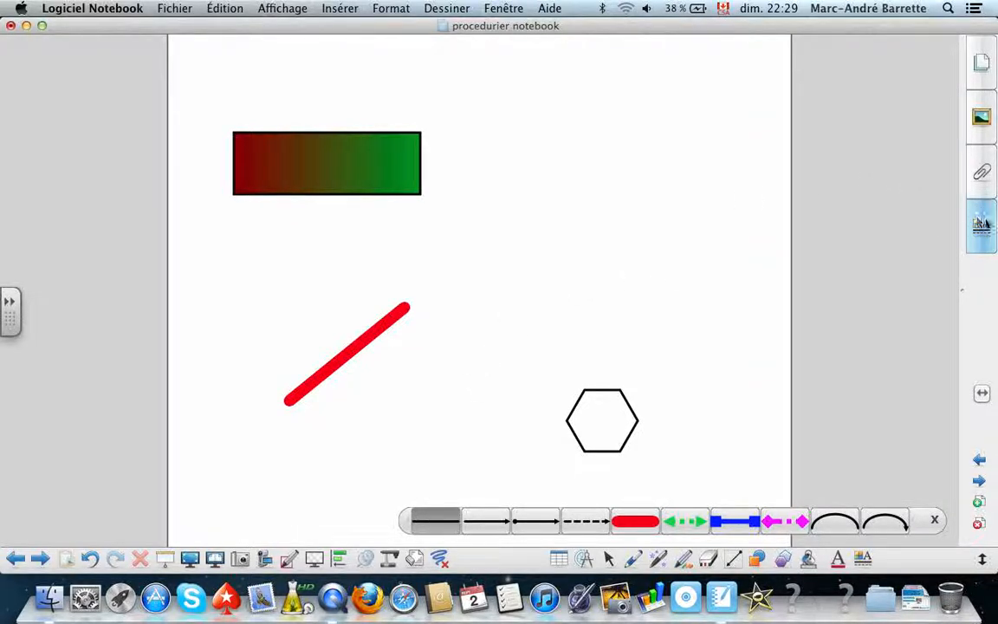
pyautogui.click(986, 227)
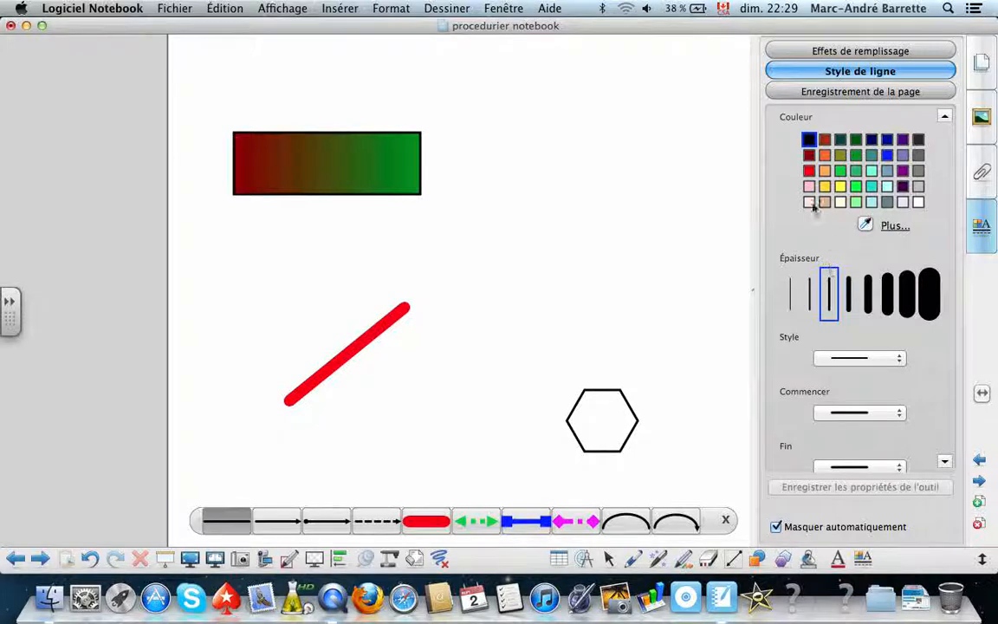
pyautogui.click(840, 142)
pyautogui.click(868, 294)
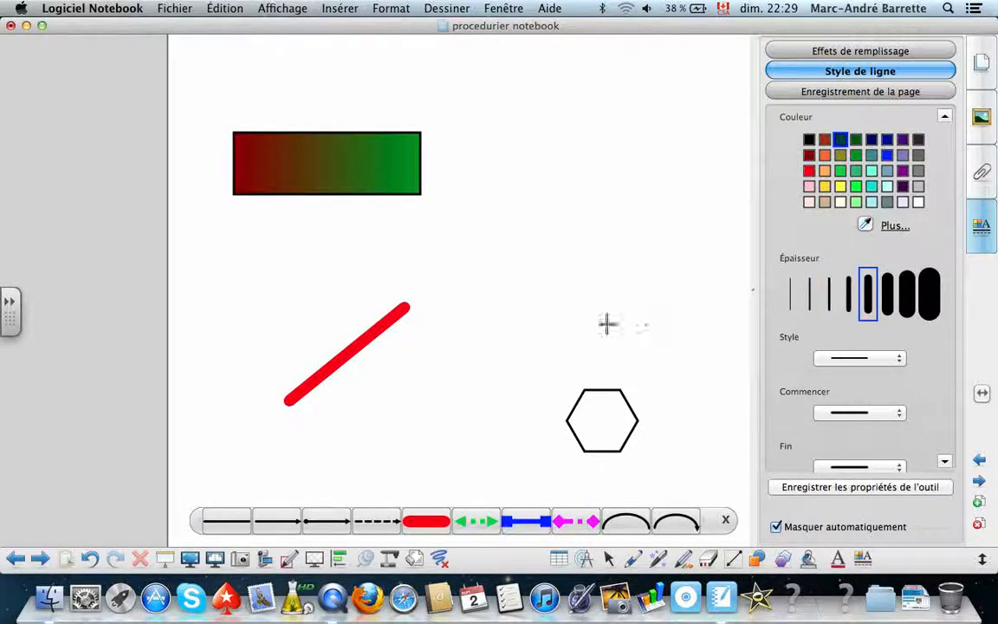
pyautogui.moveTo(518, 357); pyautogui.dragTo(639, 198)
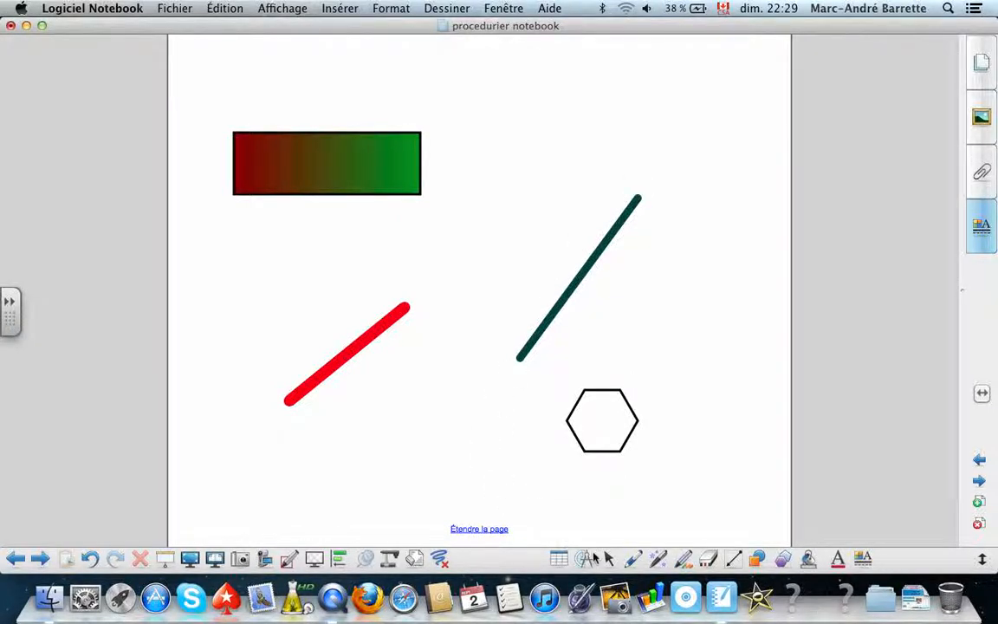
# Choose the orange text preset and set its font to Arial Narrow, size 22.
pyautogui.click(838, 560)
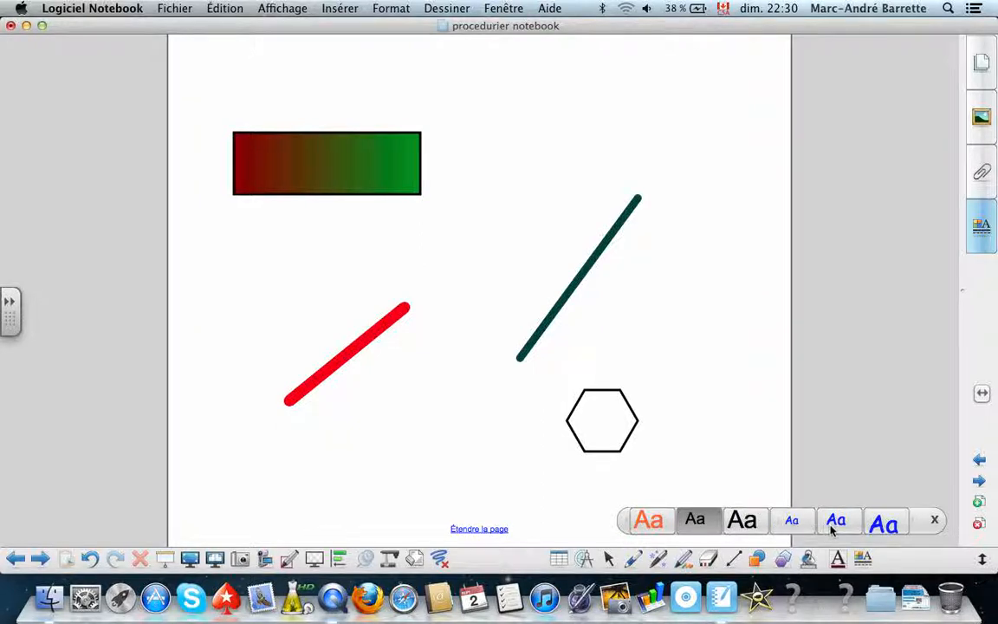
pyautogui.click(658, 523)
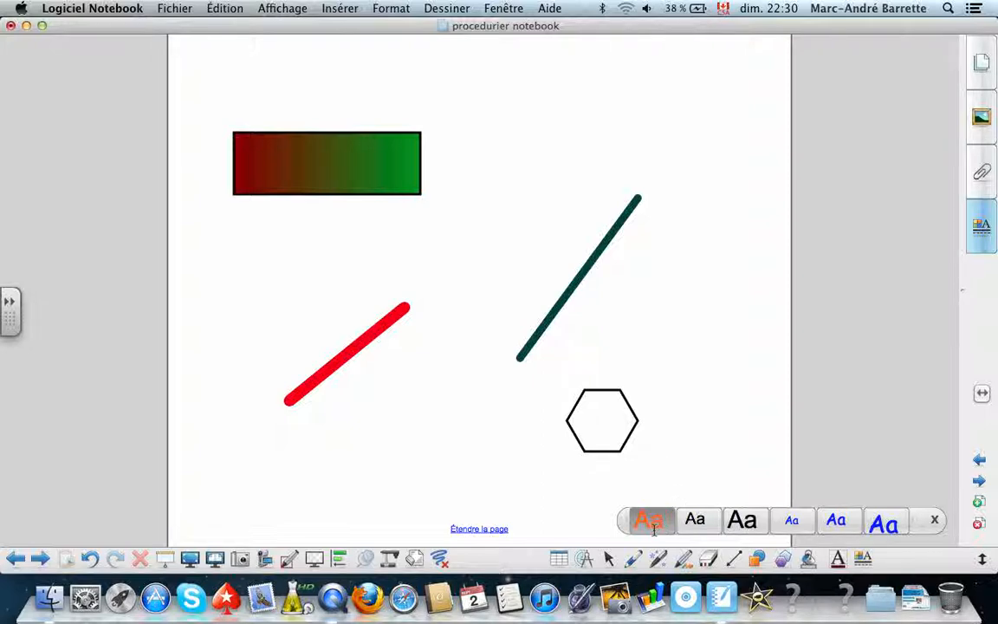
pyautogui.click(983, 242)
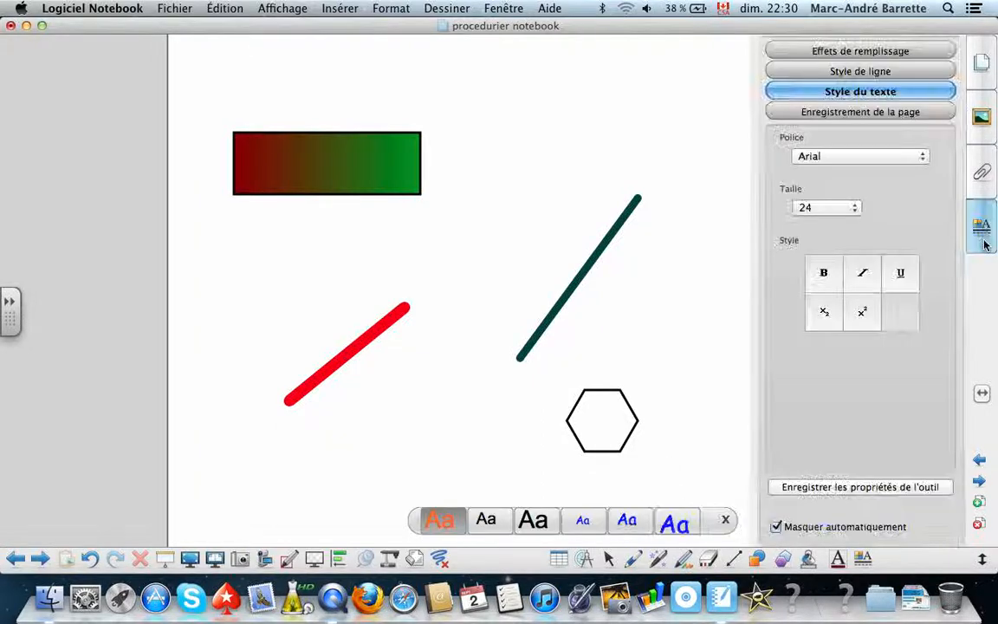
pyautogui.click(854, 208)
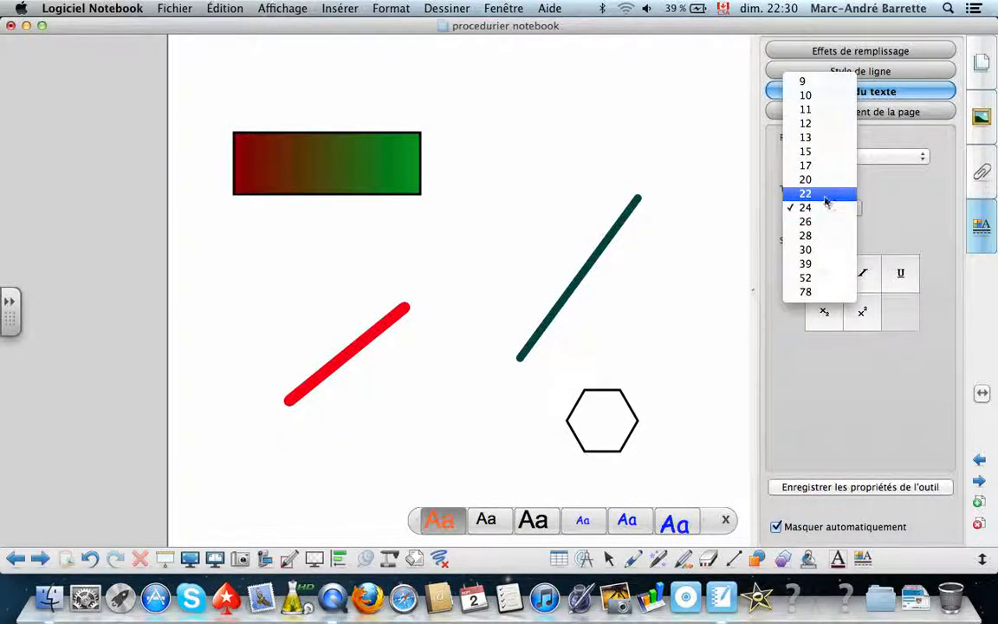
pyautogui.click(826, 201)
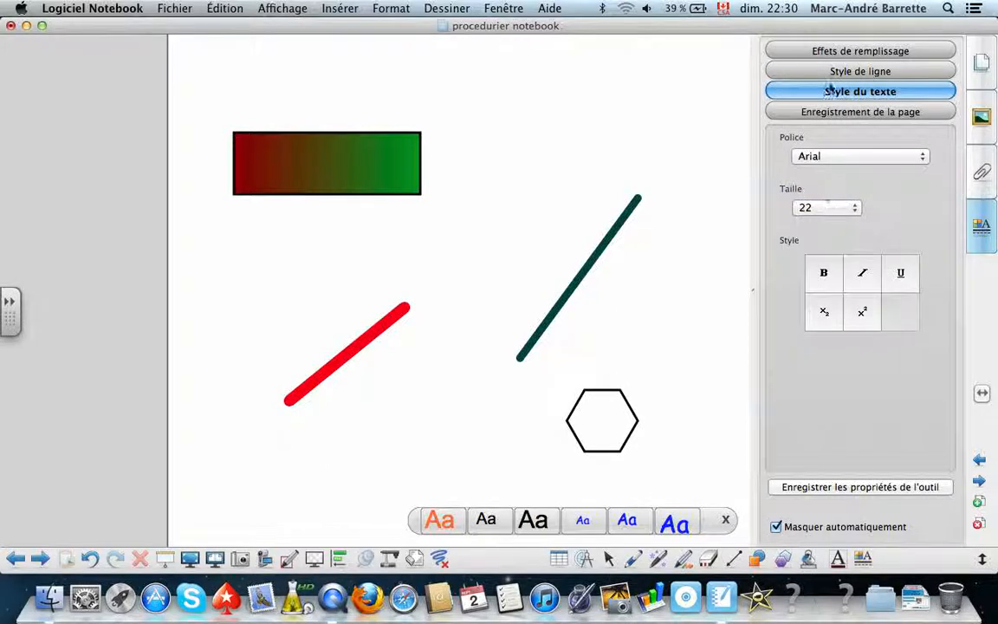
pyautogui.click(836, 158)
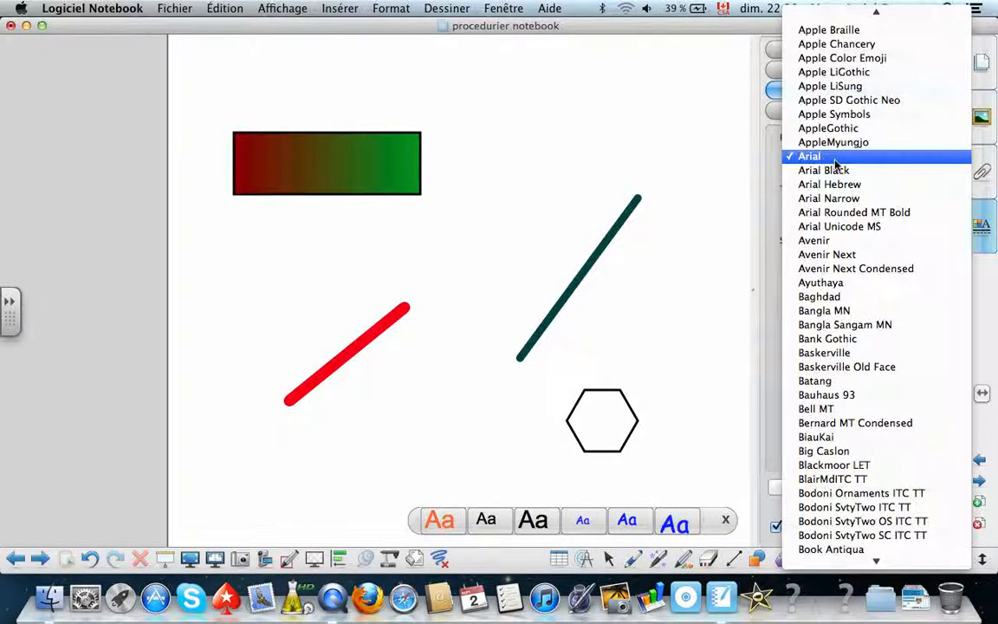
pyautogui.click(830, 199)
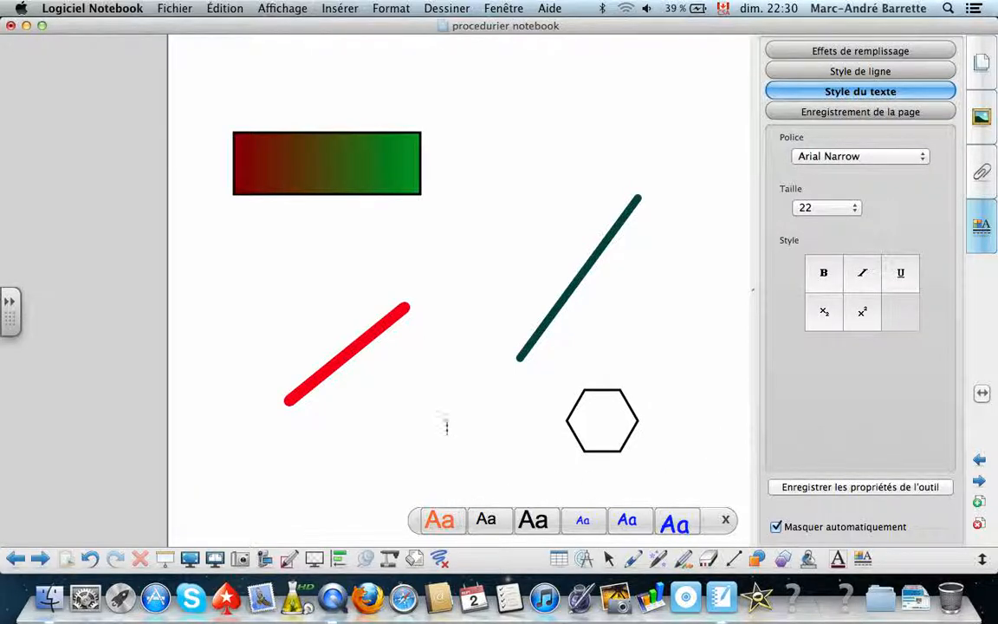
# Add the text "Bonjour" below the red line and move it above the gradient rectangle.
pyautogui.click(265, 455)
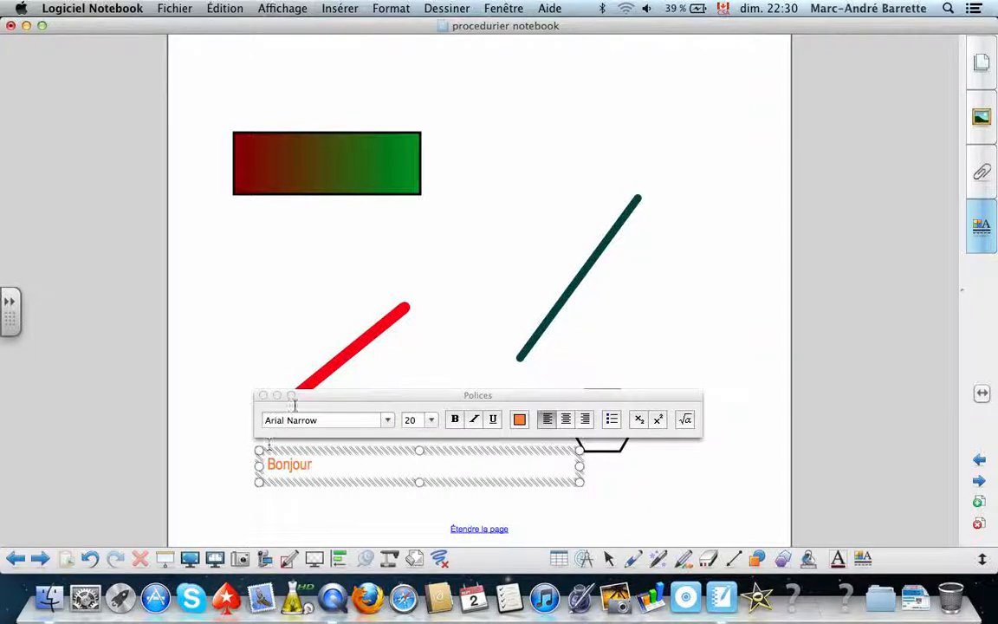
pyautogui.click(415, 364)
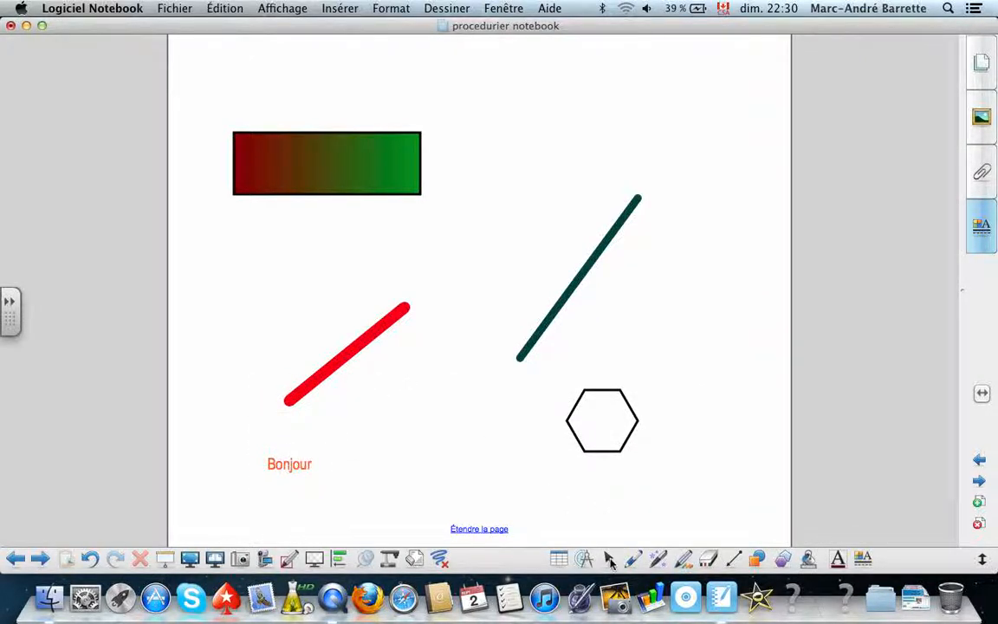
pyautogui.click(611, 562)
pyautogui.moveTo(302, 466); pyautogui.dragTo(274, 62)
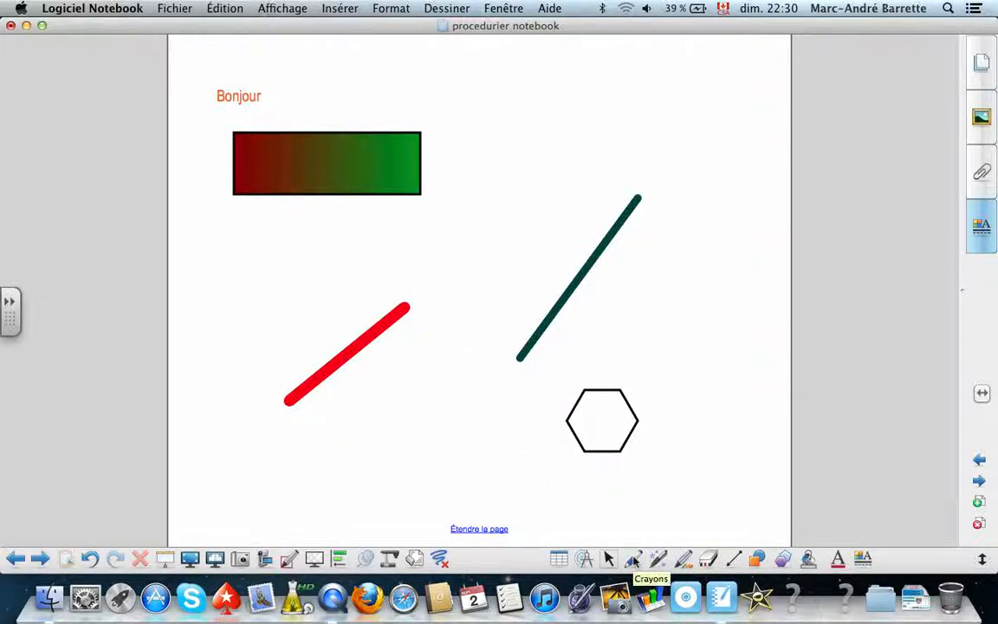
# Handwrite "allo" near the top of the page with the black pen.
pyautogui.click(634, 559)
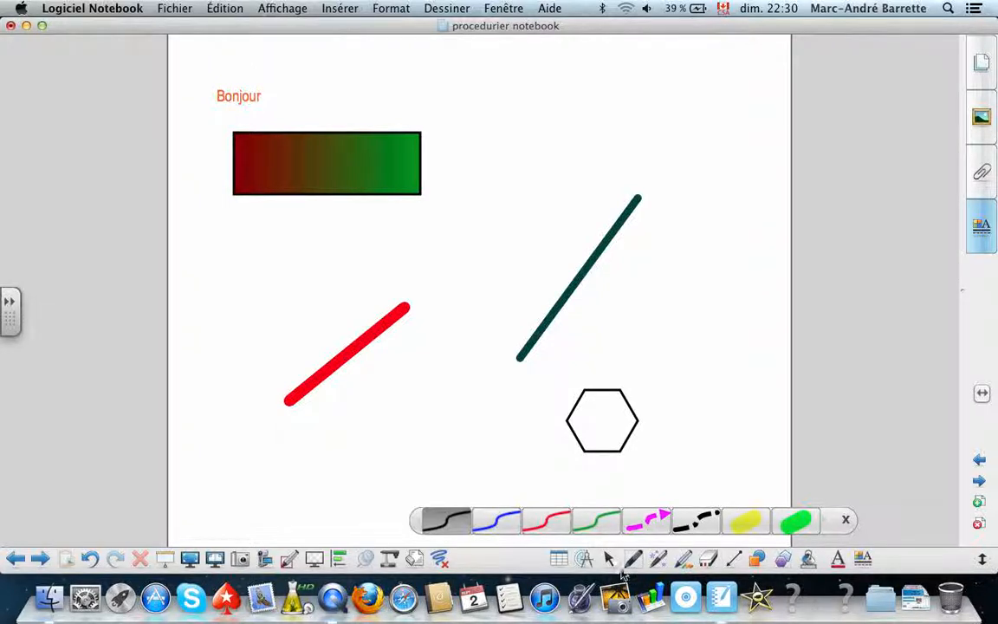
pyautogui.click(633, 565)
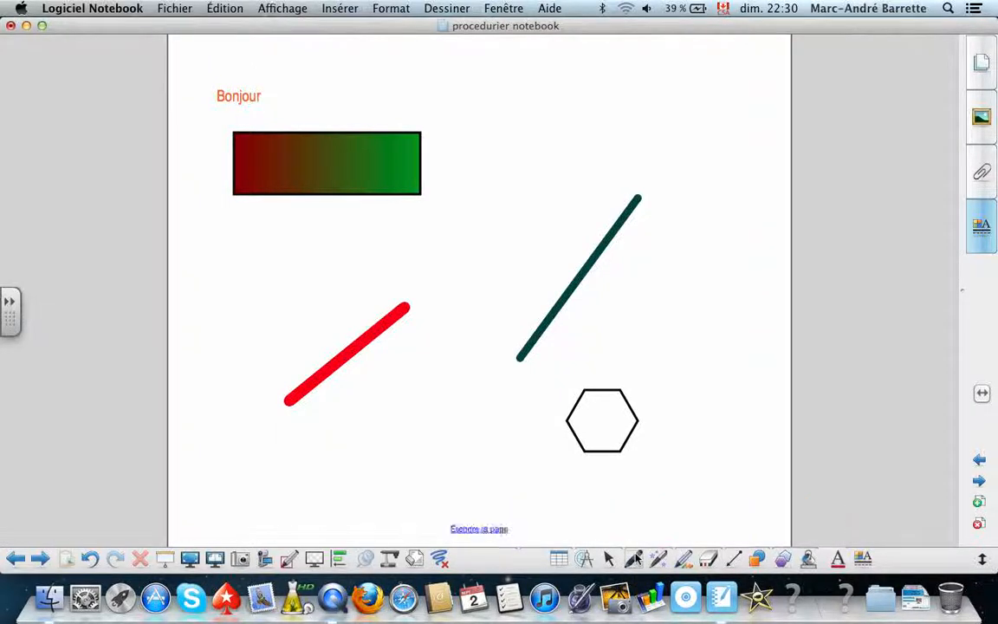
pyautogui.click(634, 563)
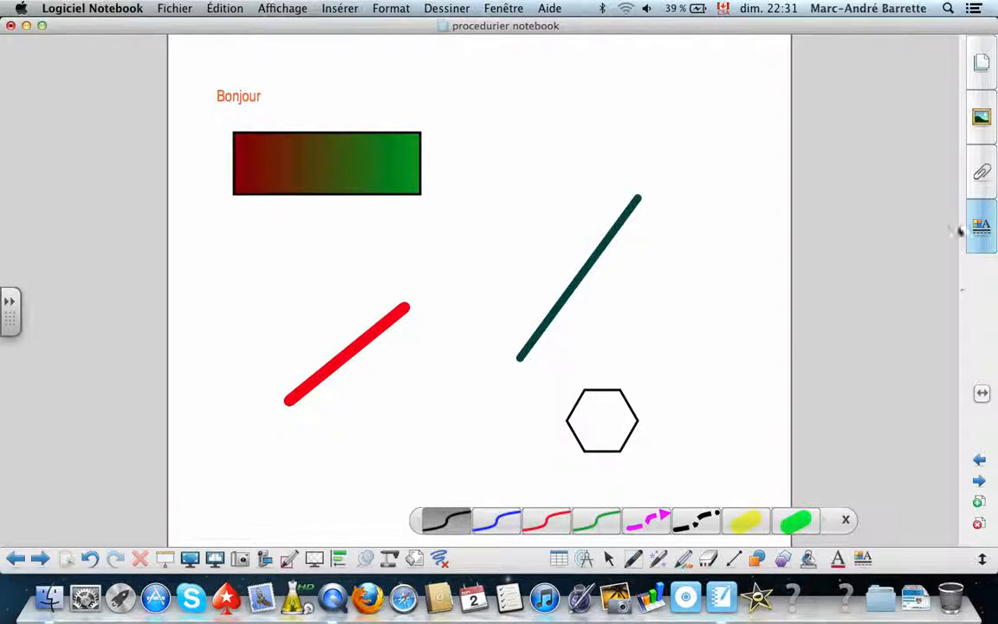
pyautogui.click(983, 231)
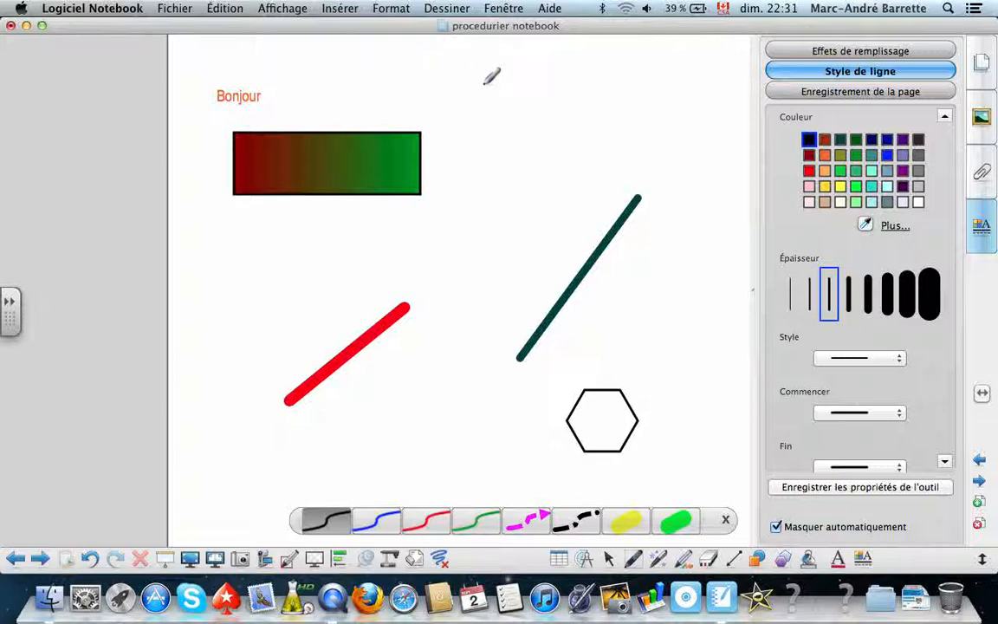
pyautogui.click(526, 104)
pyautogui.moveTo(525, 103)
pyautogui.mouseDown()
pyautogui.moveTo(496, 88)
pyautogui.moveTo(515, 113)
pyautogui.moveTo(522, 93)
pyautogui.moveTo(530, 123)
pyautogui.mouseUp()
pyautogui.moveTo(539, 50); pyautogui.dragTo(540, 121)
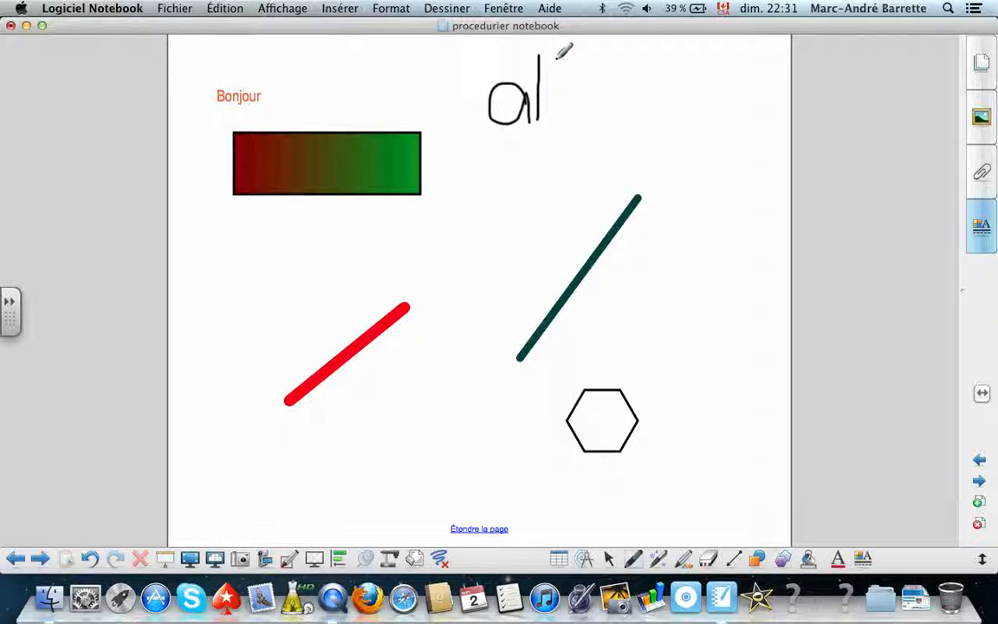
pyautogui.moveTo(557, 59); pyautogui.dragTo(557, 121)
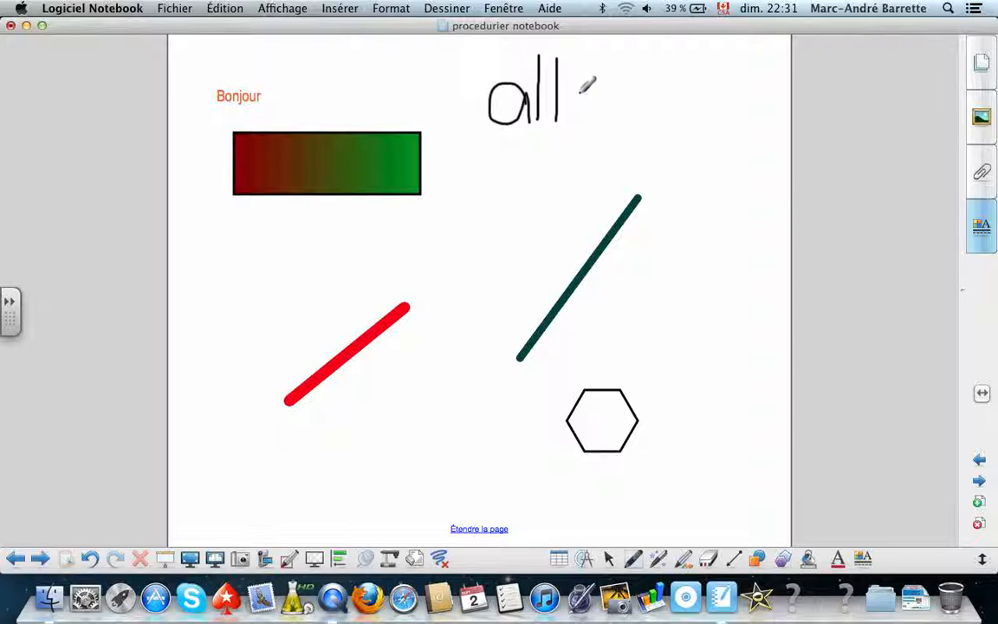
pyautogui.moveTo(592, 91)
pyautogui.mouseDown()
pyautogui.moveTo(590, 120)
pyautogui.moveTo(590, 88)
pyautogui.mouseUp()
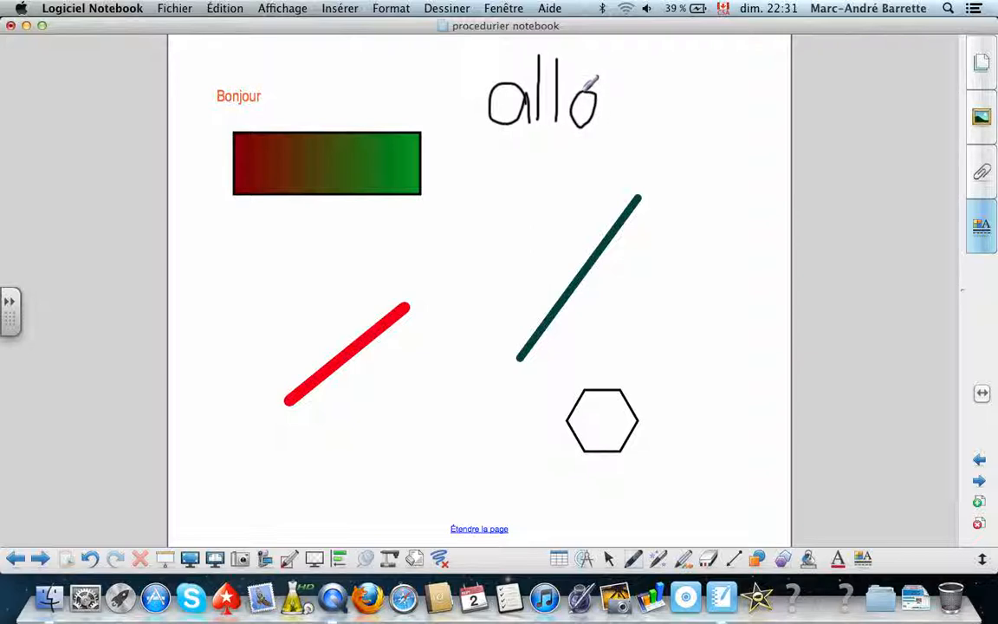
# Convert the handwritten "allo" to text with Reconnaître tout and move the "all" part above the rectangle's right end.
pyautogui.click(610, 562)
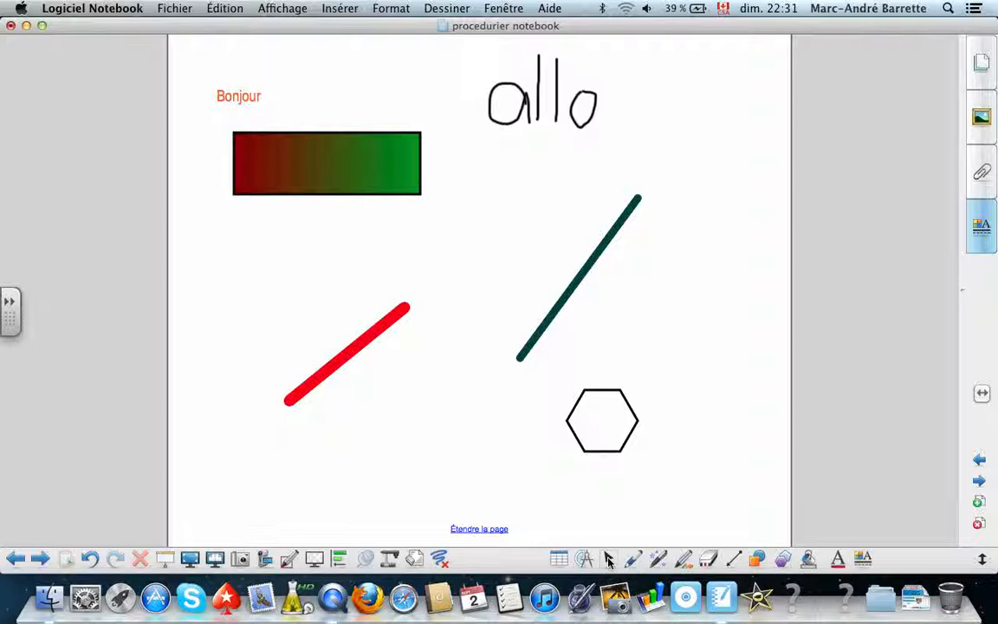
pyautogui.moveTo(454, 43)
pyautogui.mouseDown()
pyautogui.moveTo(631, 138)
pyautogui.moveTo(639, 156)
pyautogui.mouseUp()
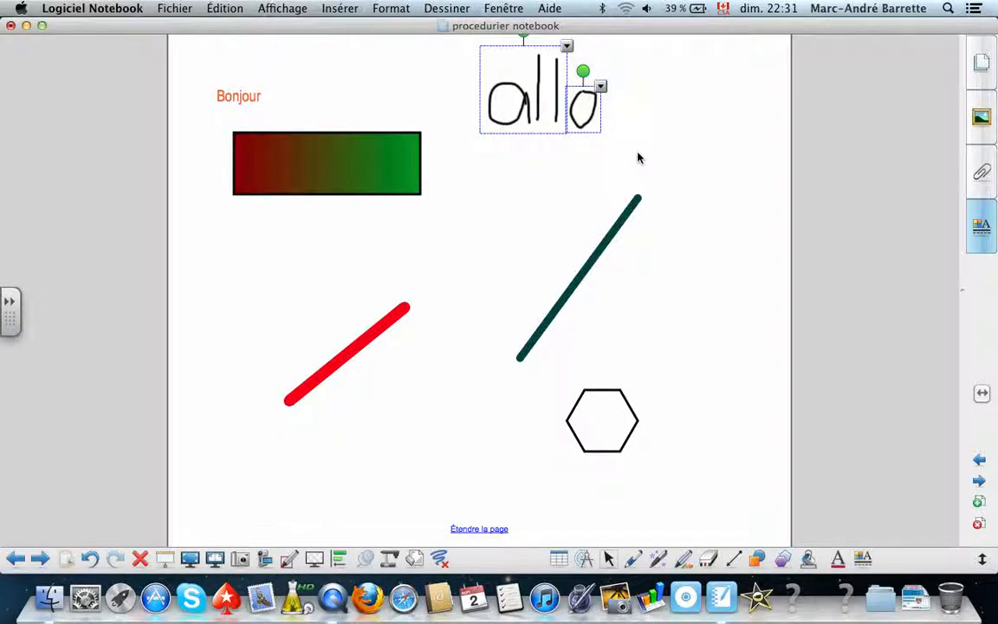
pyautogui.click(566, 48)
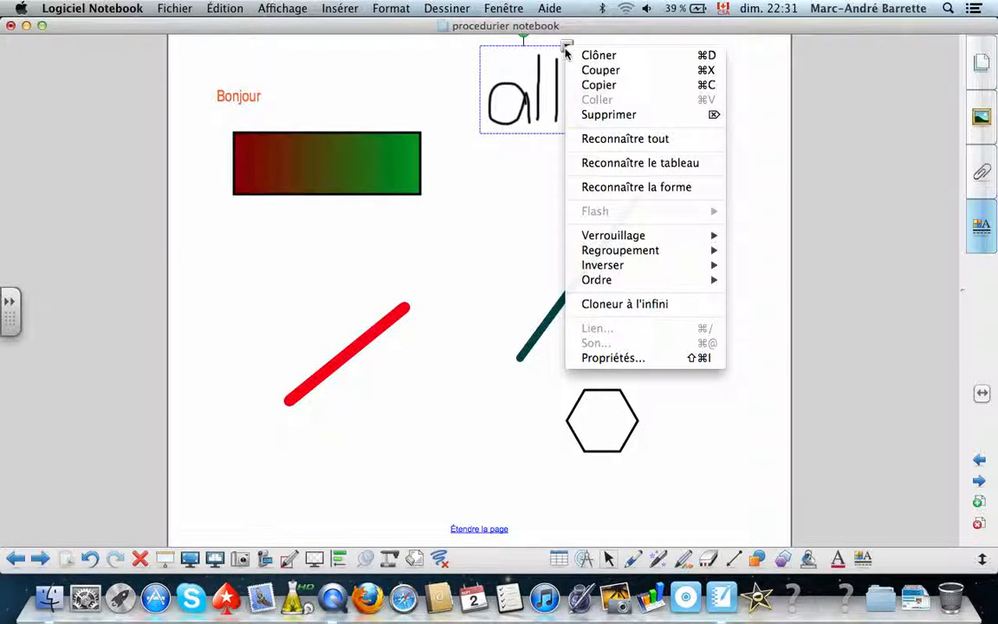
pyautogui.click(622, 140)
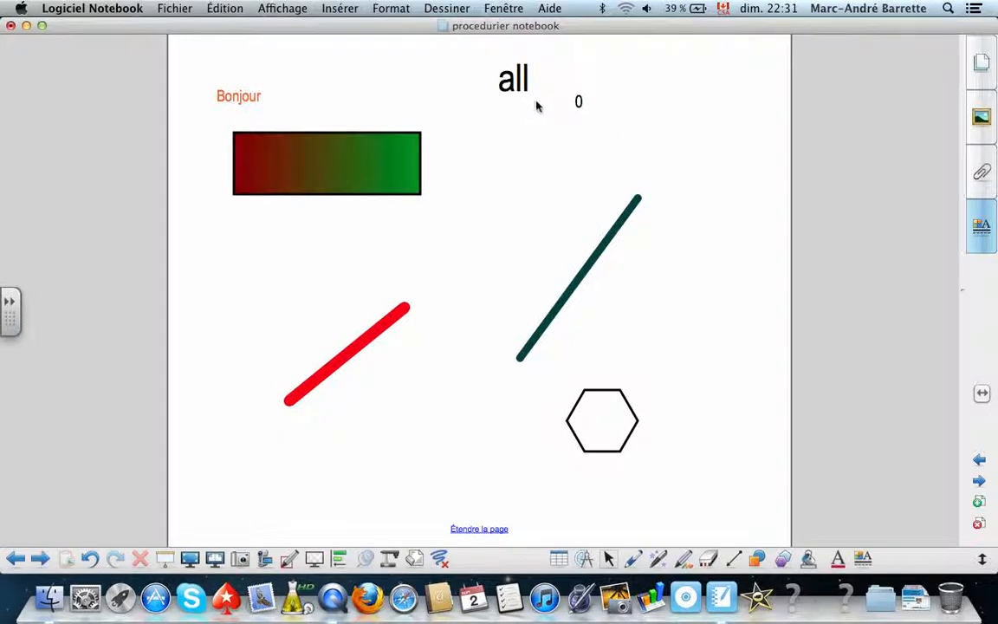
pyautogui.moveTo(524, 89); pyautogui.dragTo(576, 115)
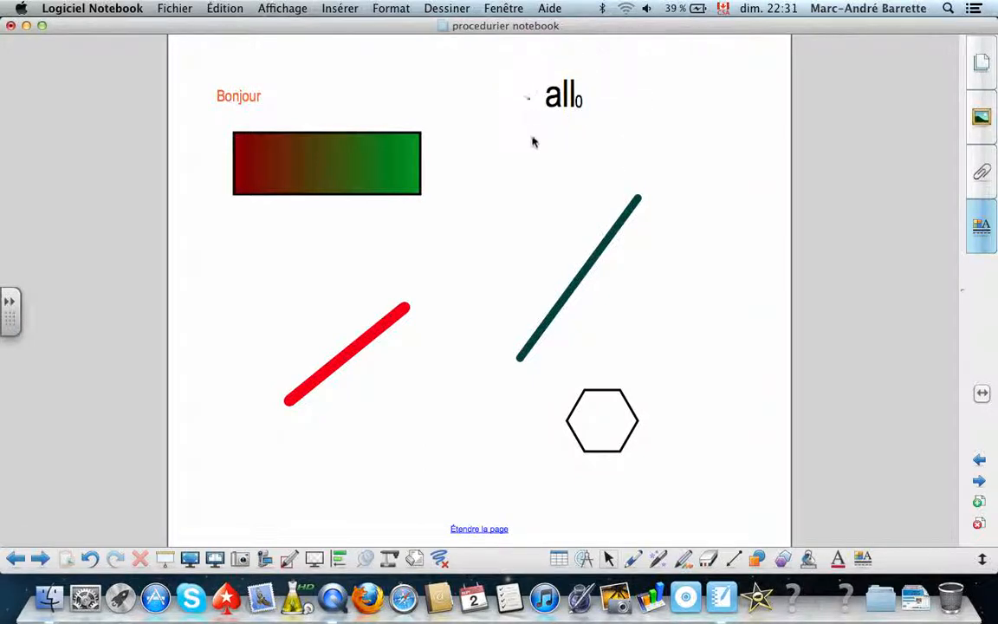
pyautogui.moveTo(571, 97); pyautogui.dragTo(381, 101)
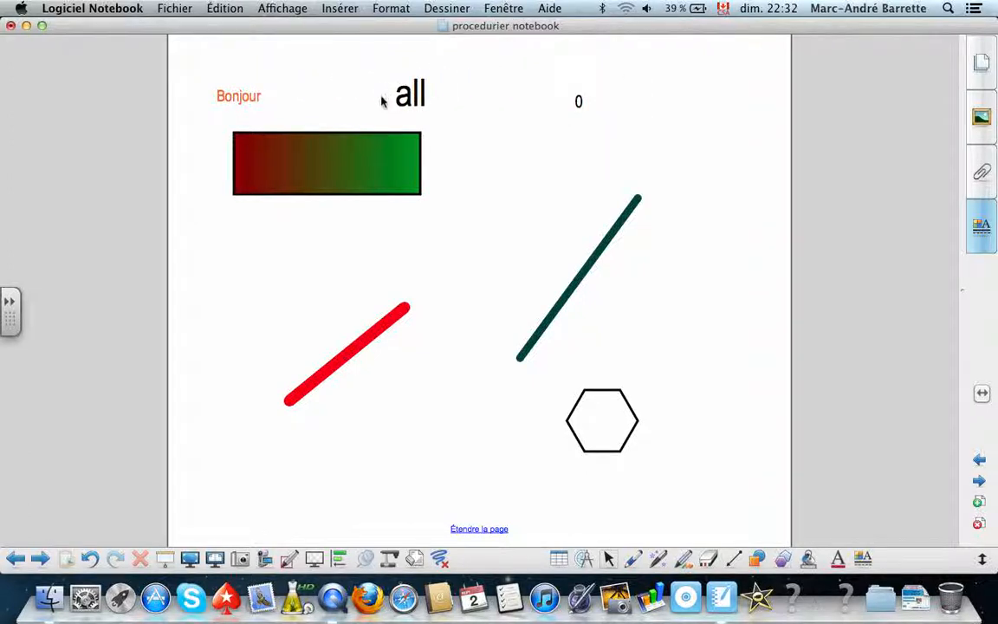
# Draw a wavy stroke to the right of the teal line with the red-and-blue striped creative pen.
pyautogui.click(684, 564)
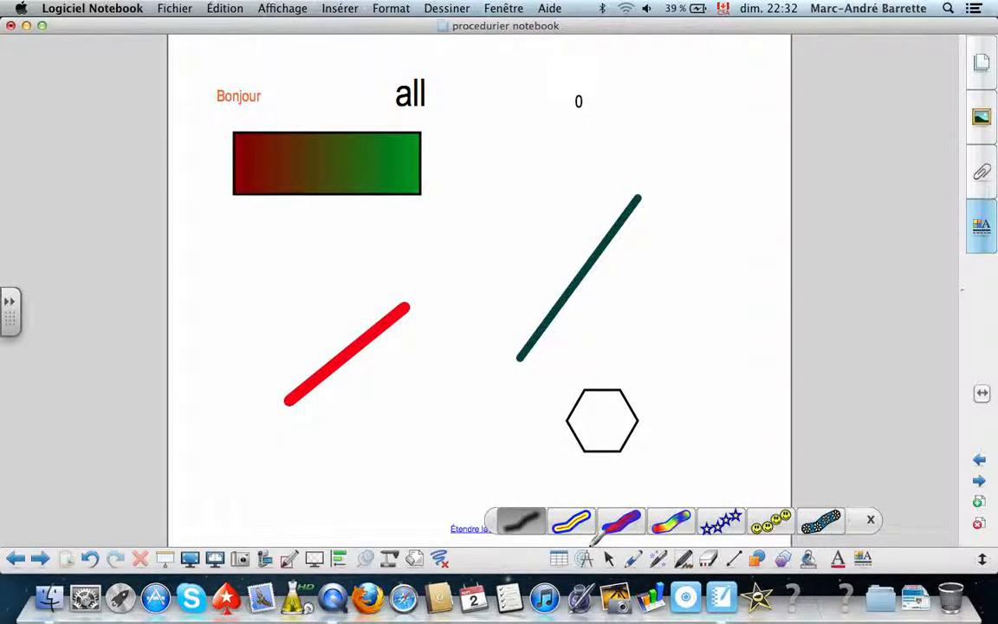
pyautogui.click(619, 522)
pyautogui.moveTo(666, 146)
pyautogui.mouseDown()
pyautogui.moveTo(695, 167)
pyautogui.moveTo(674, 297)
pyautogui.moveTo(701, 330)
pyautogui.mouseUp()
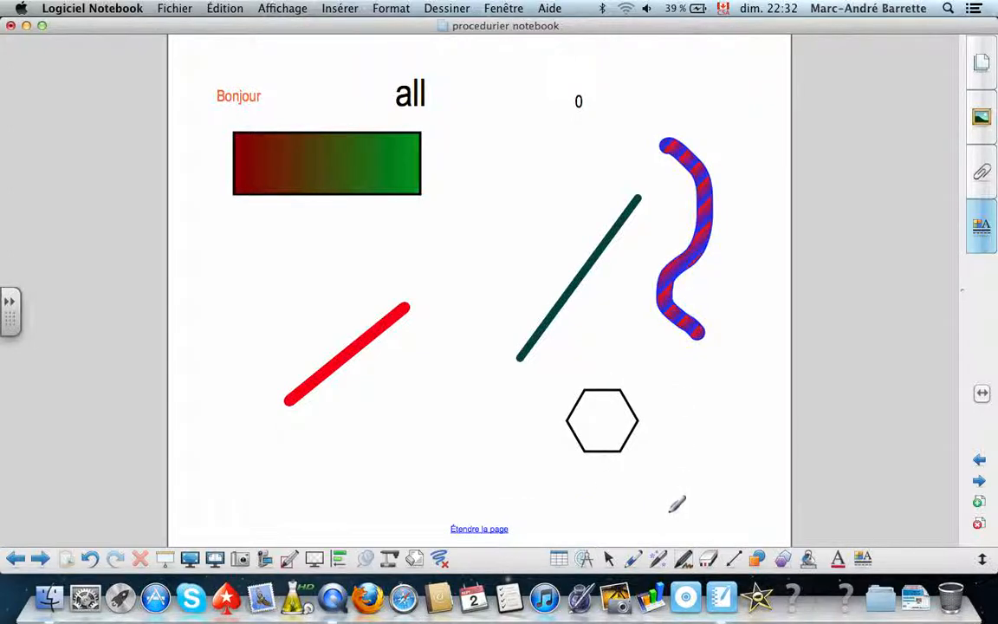